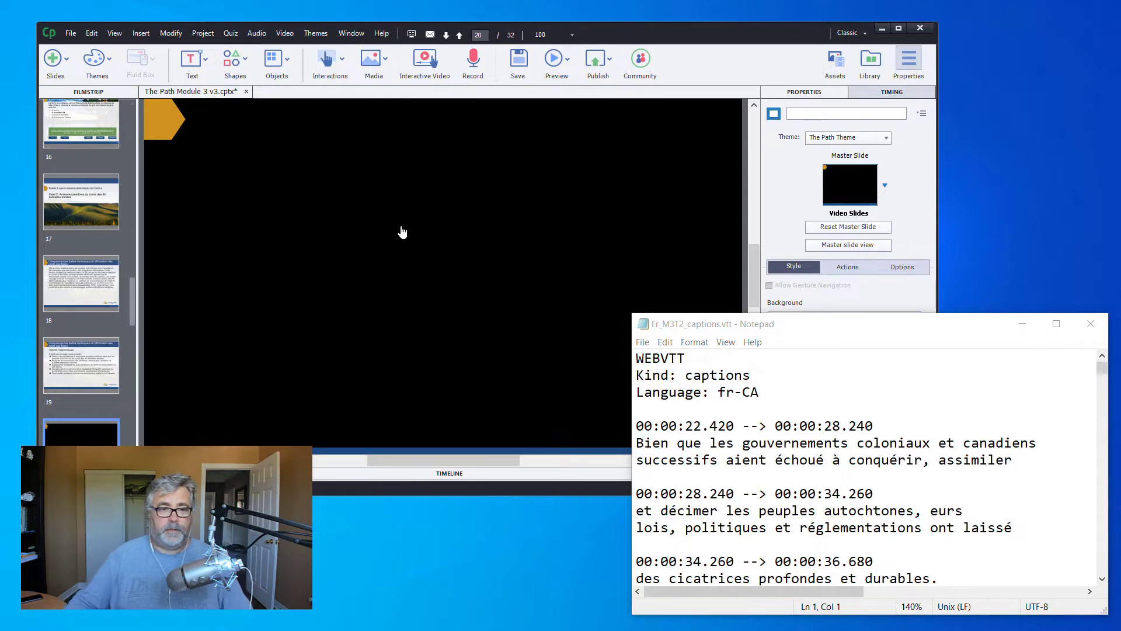
Open the closed captioning timeline for the video on slide 20
click(402, 232)
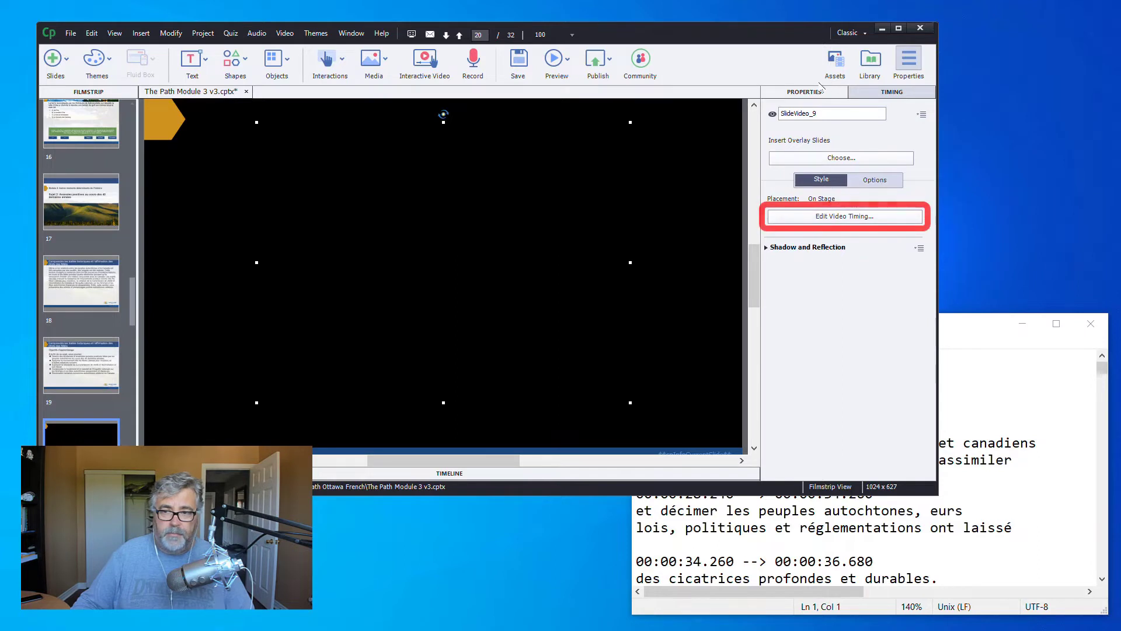
click(846, 217)
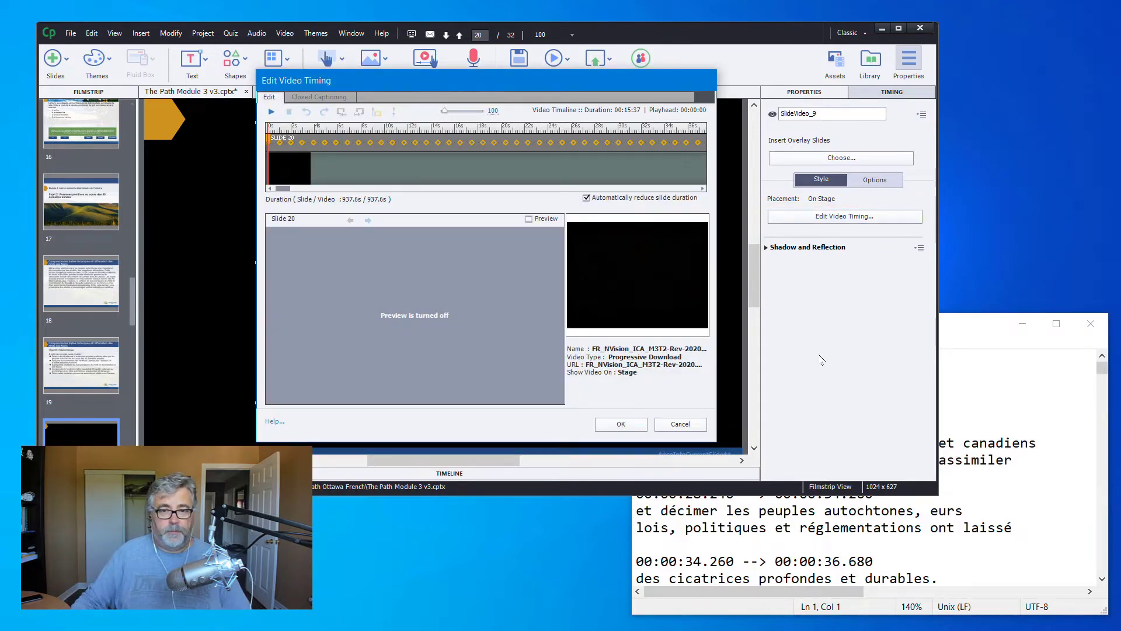
click(344, 99)
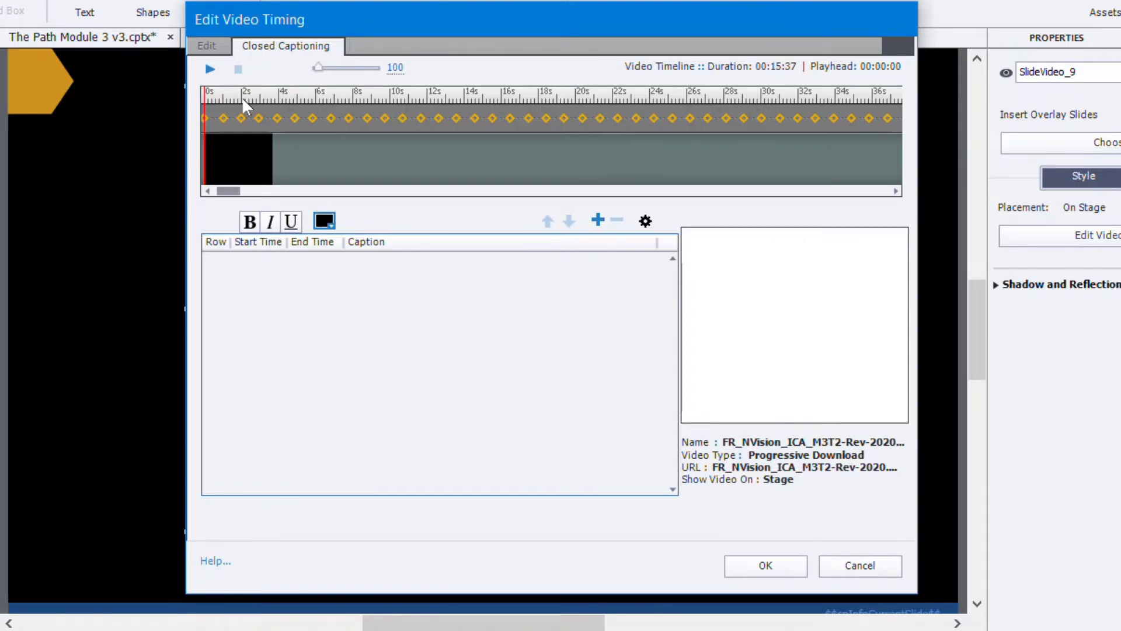
Move and enlarge the Edit Video Timing dialog, and set the caption timeline zoom to 500
drag(496, 22, 207, 20)
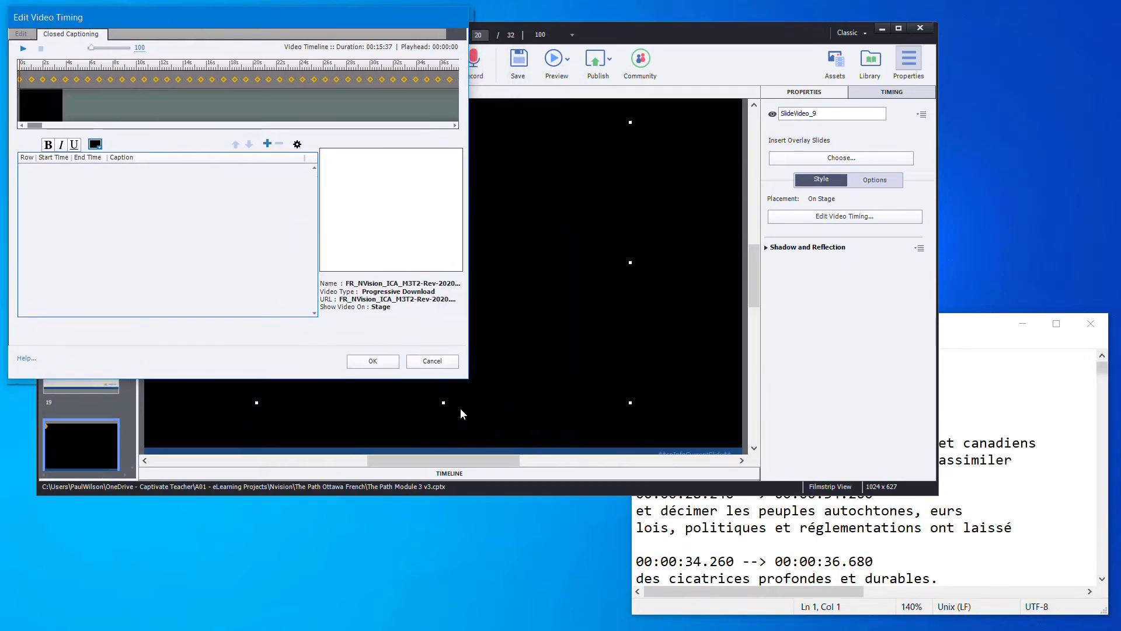
drag(468, 381, 947, 503)
click(1034, 461)
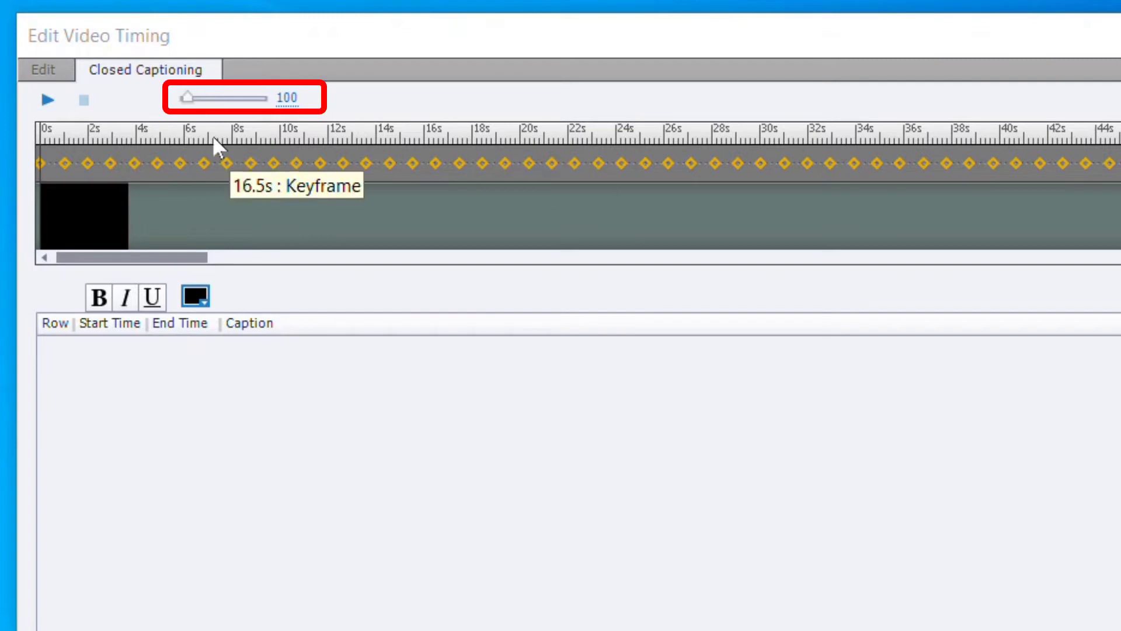
click(284, 100)
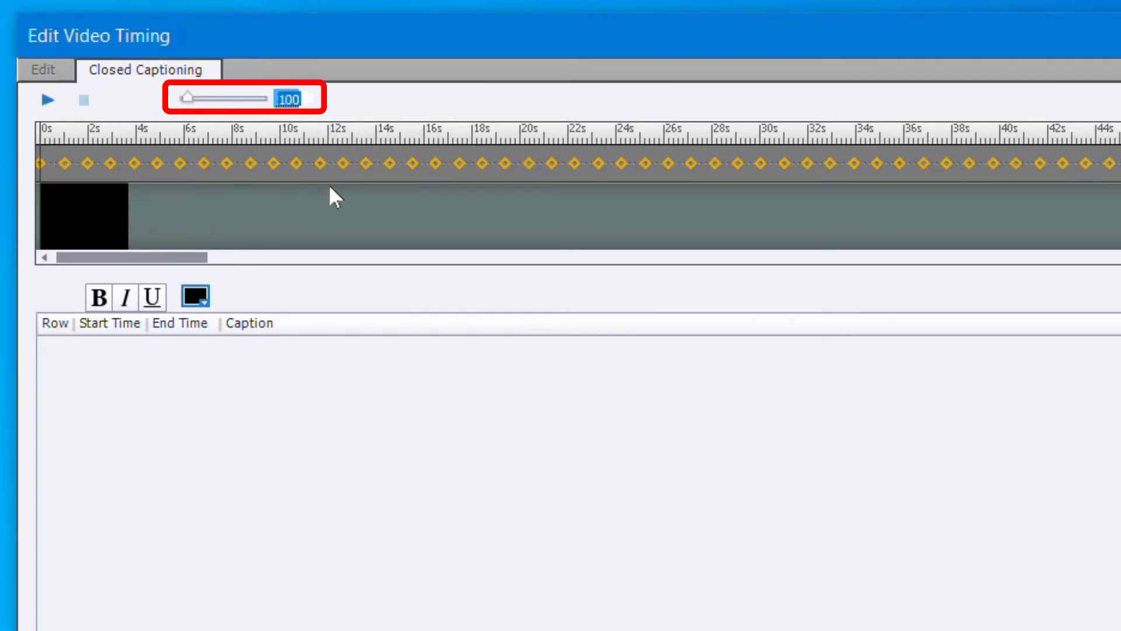
text(500)
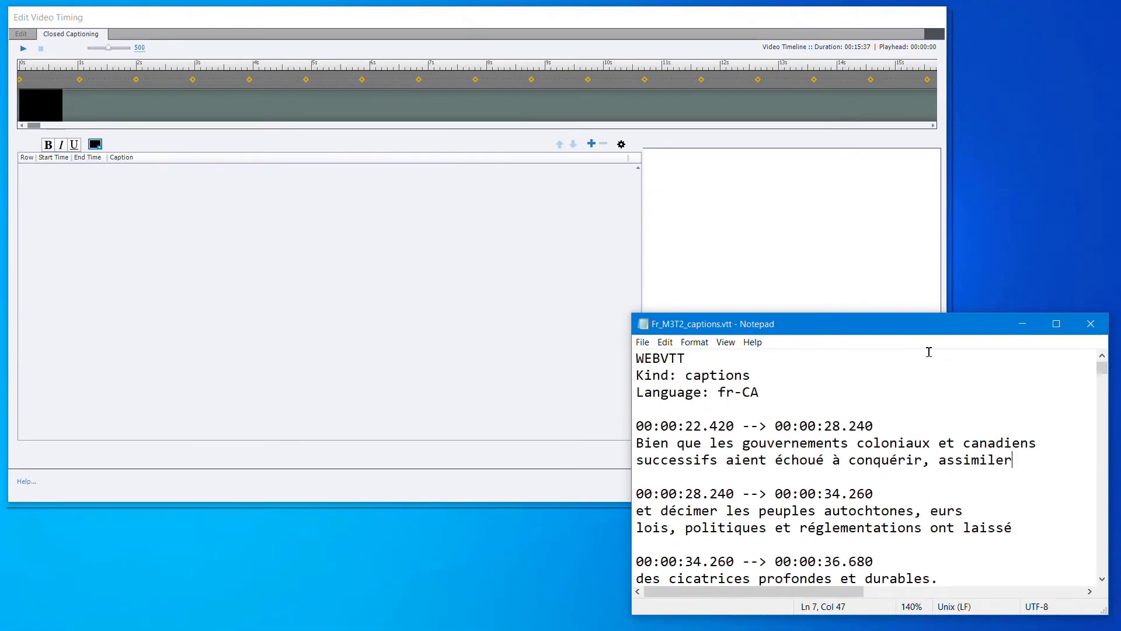
Move the 00:00:22.420 caption text, both lines from "Bien que les" to "assimiler", from Fr_M3T2_captions.vtt into a new closed caption at 22.4 seconds
drag(685, 426, 717, 426)
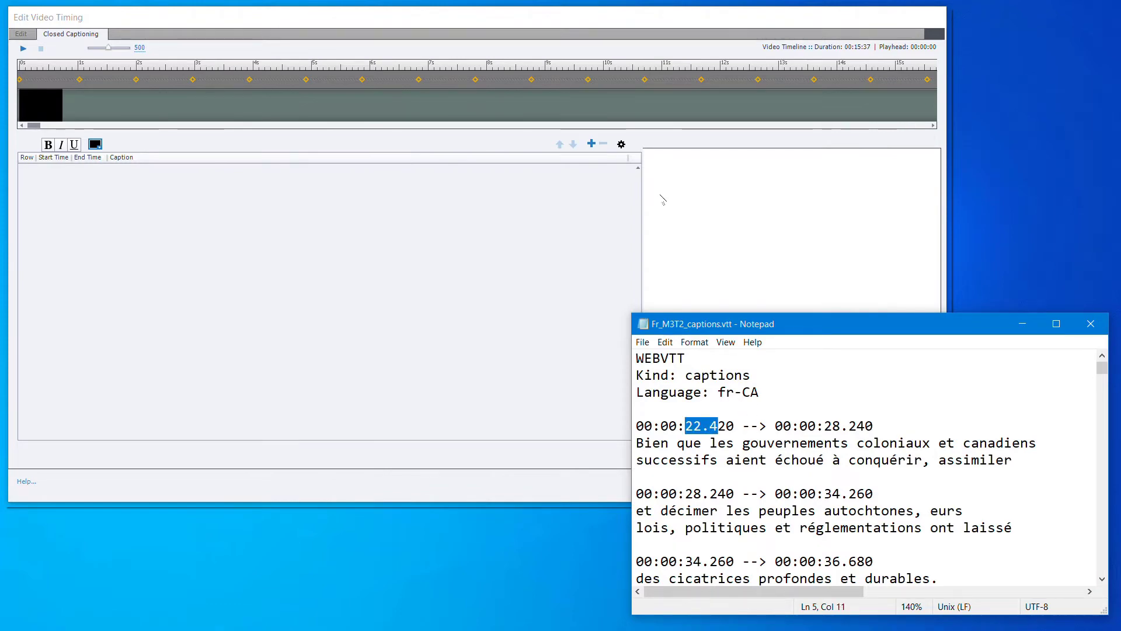
click(290, 129)
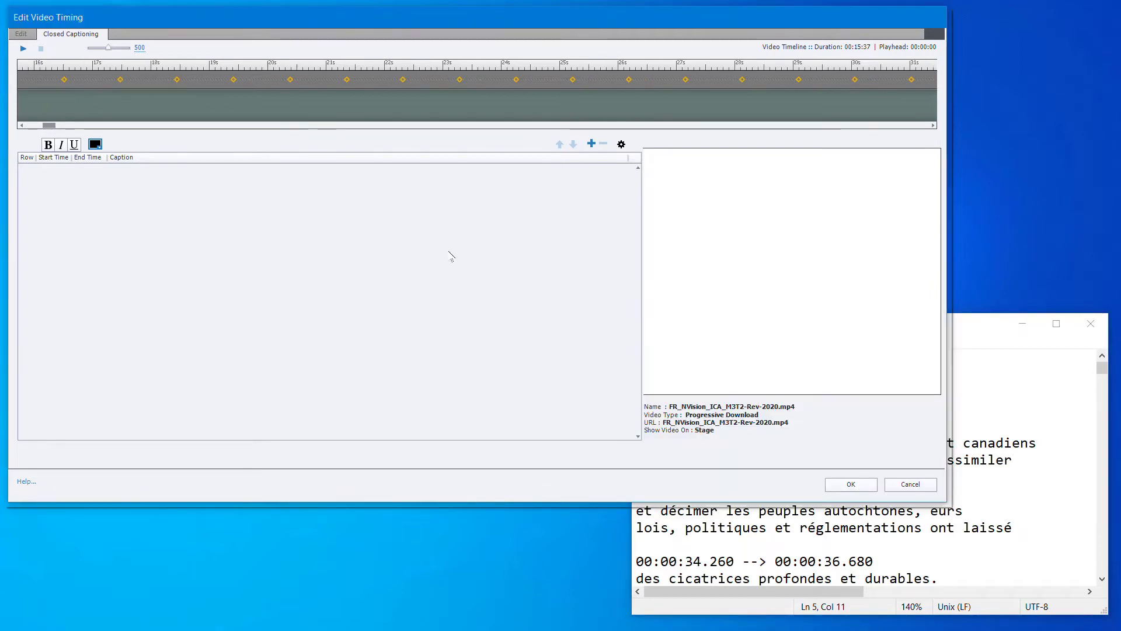
click(802, 556)
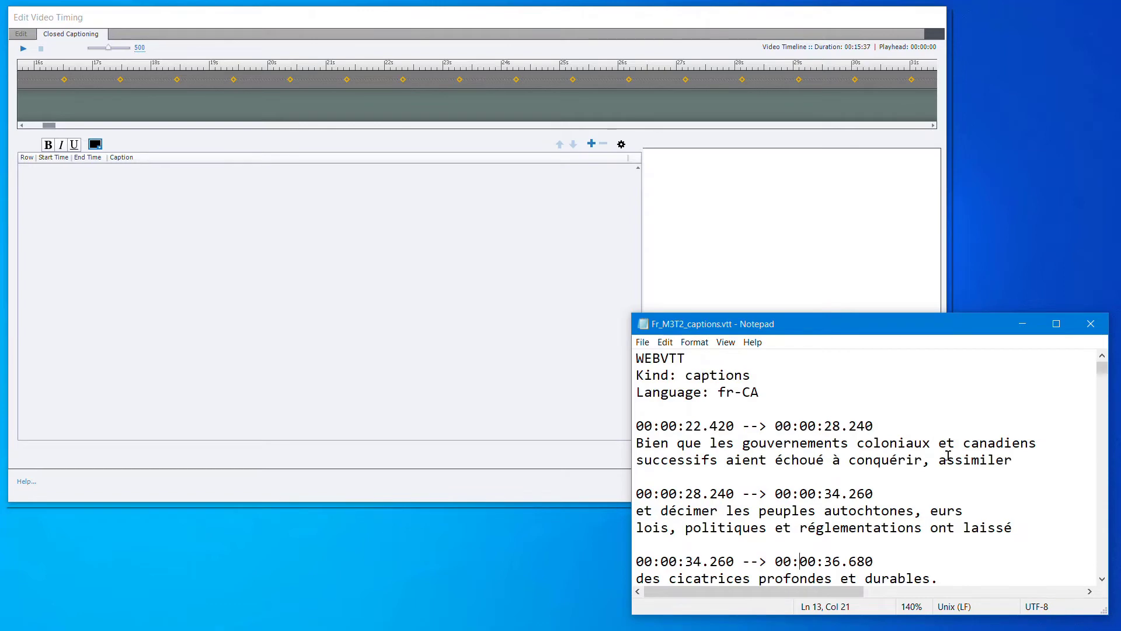
drag(1015, 460, 637, 444)
key(ctrl+x)
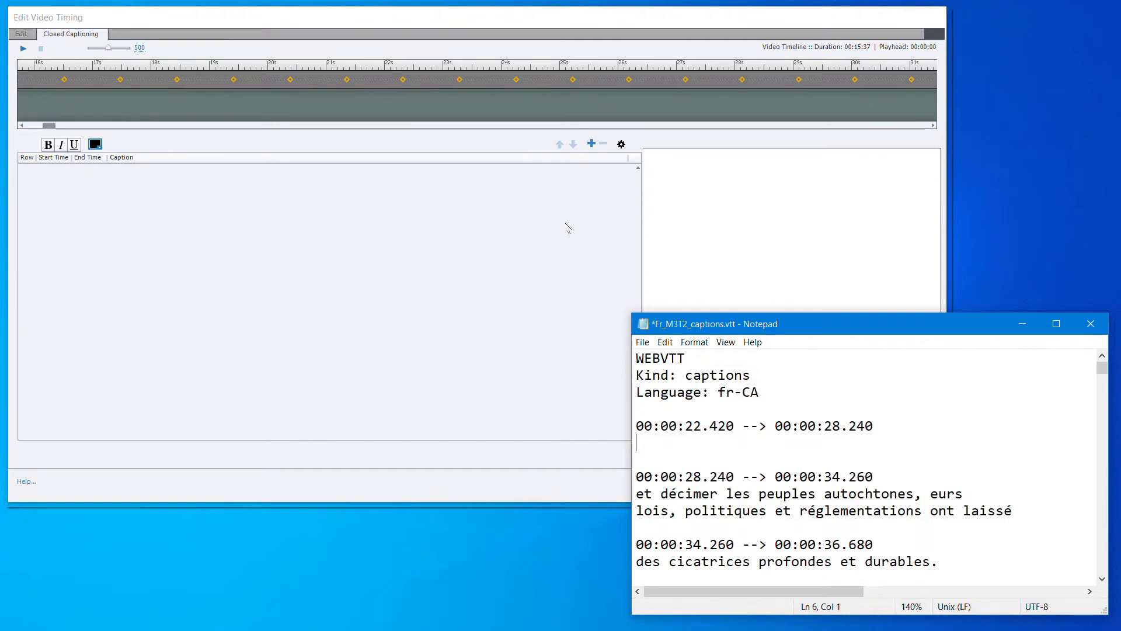
click(406, 73)
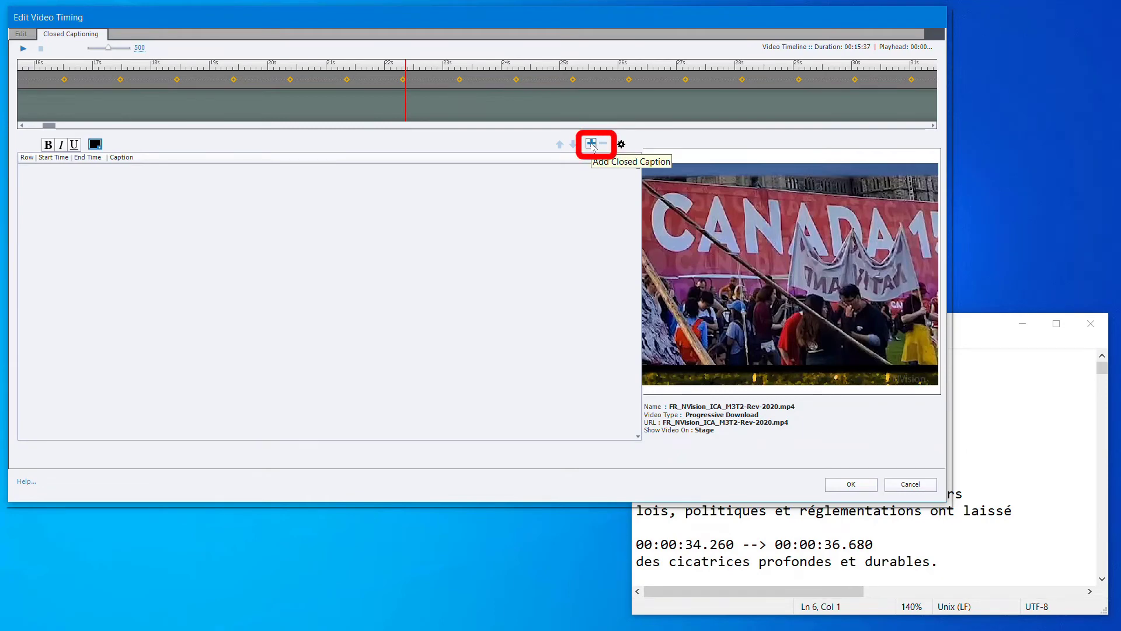
click(591, 144)
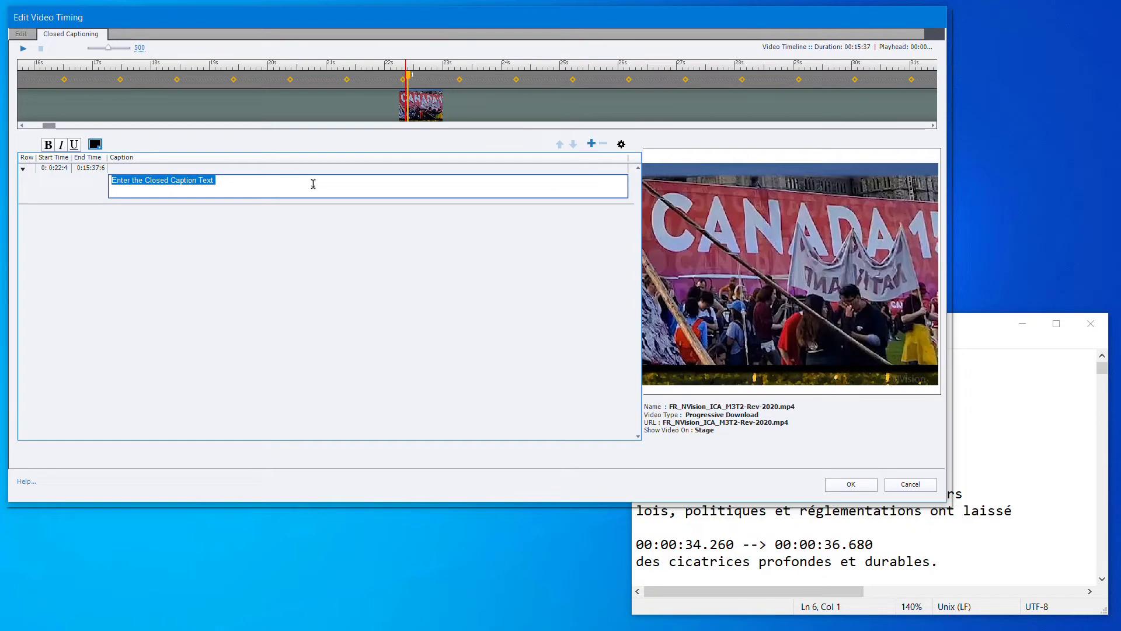
key(ctrl+v)
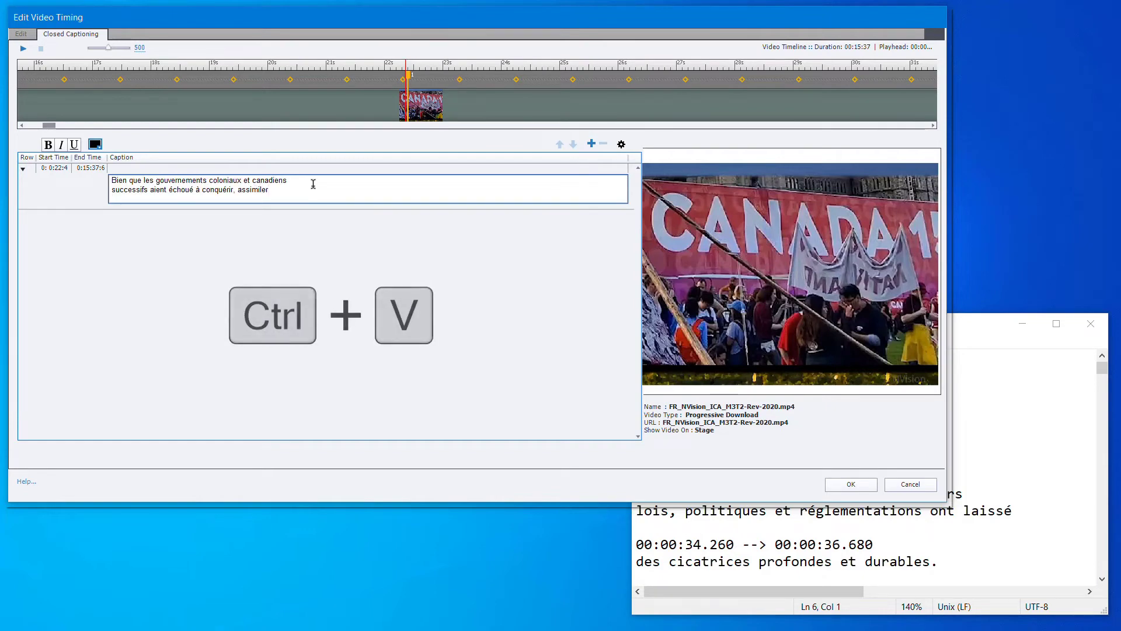
Move the caption text "et décimer les peuples autochtones, eurs lois, politiques et réglementations ont laissé" from the VTT file into a new closed caption at 28.2 seconds
click(764, 549)
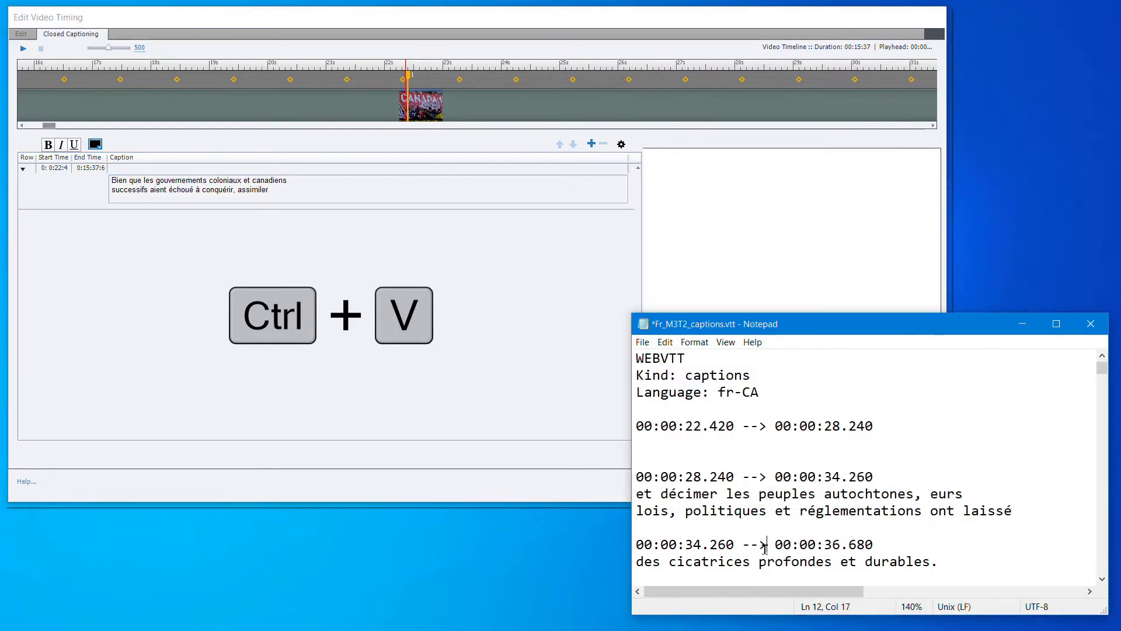
scroll(763, 425, down, 1)
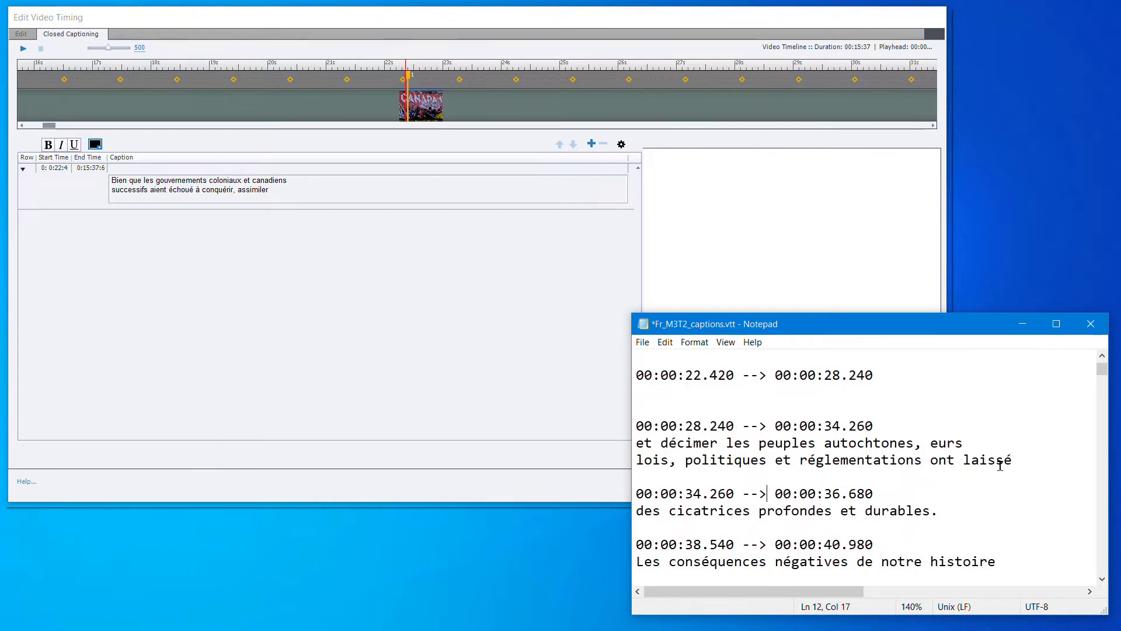
drag(1013, 460, 631, 446)
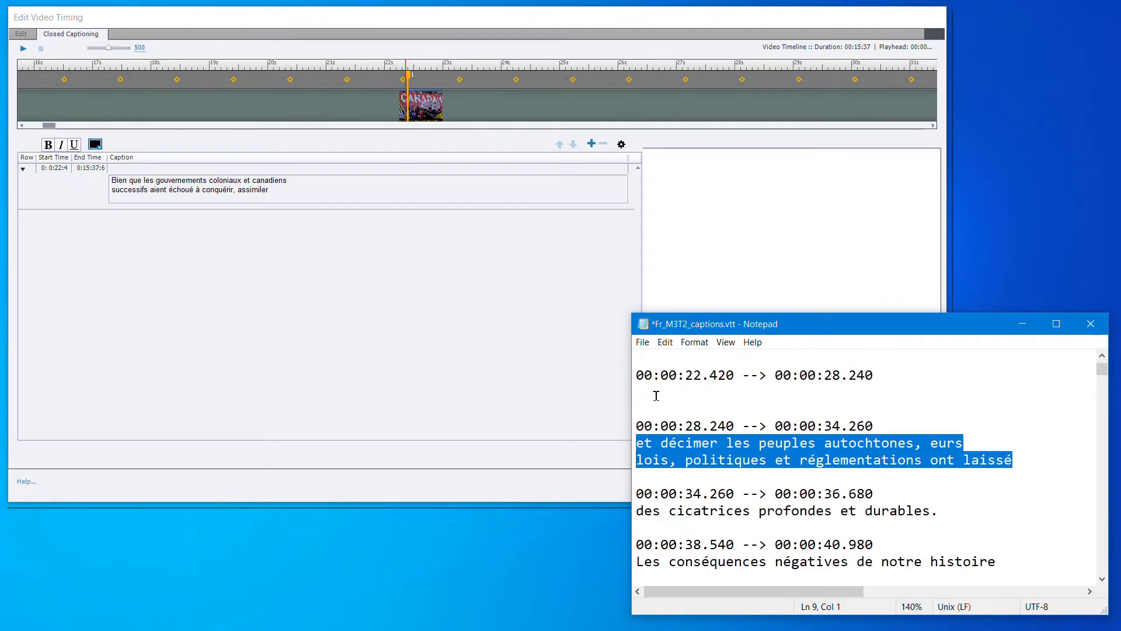
key(ctrl+x)
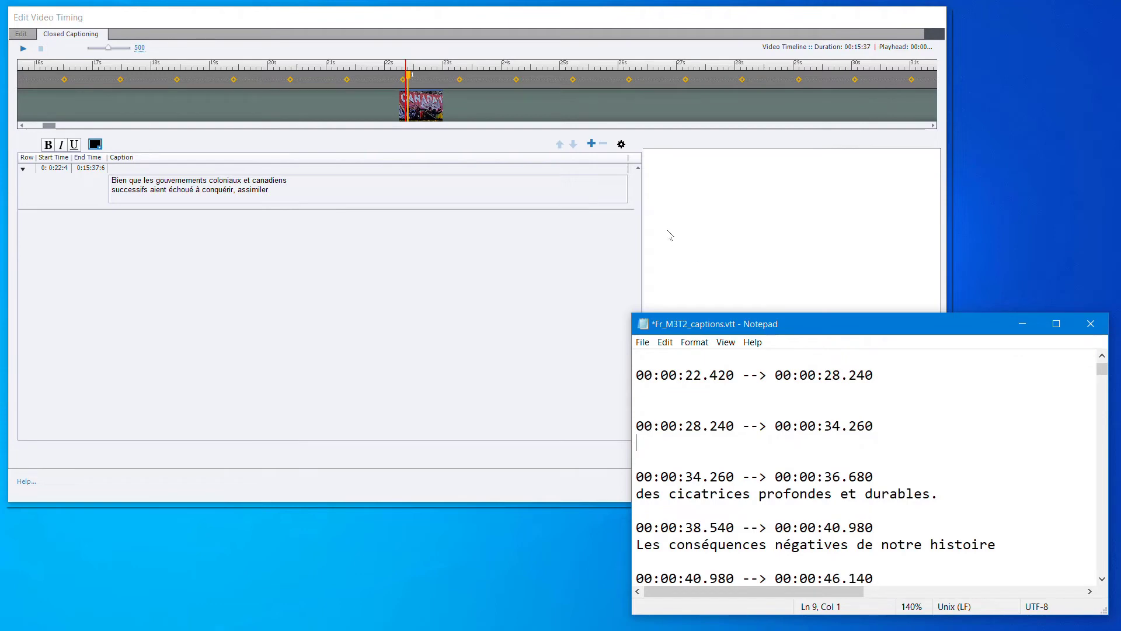
click(744, 69)
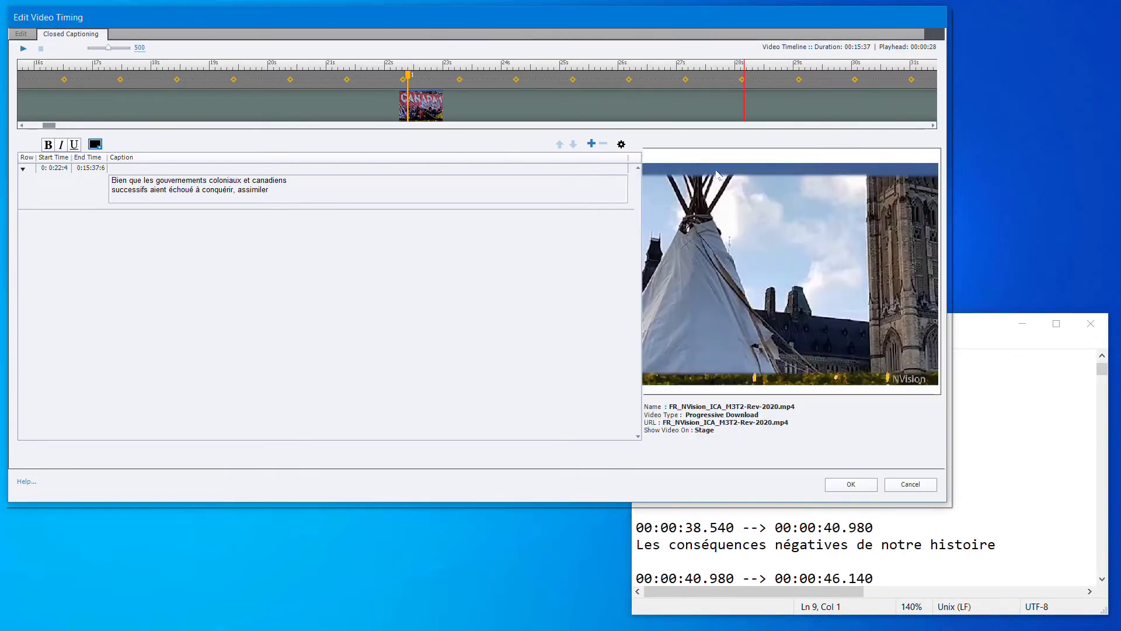
click(591, 143)
key(ctrl+v)
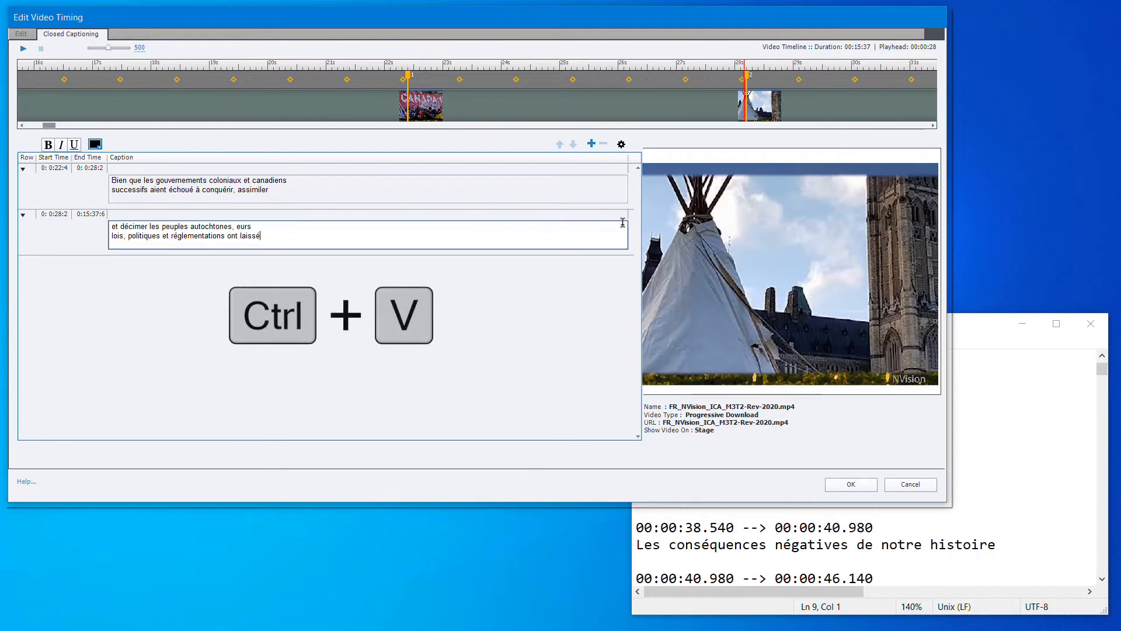
Cut the 00:00:34.260 caption text "des cicatrices profondes et durables." from the VTT file in Notepad
click(897, 545)
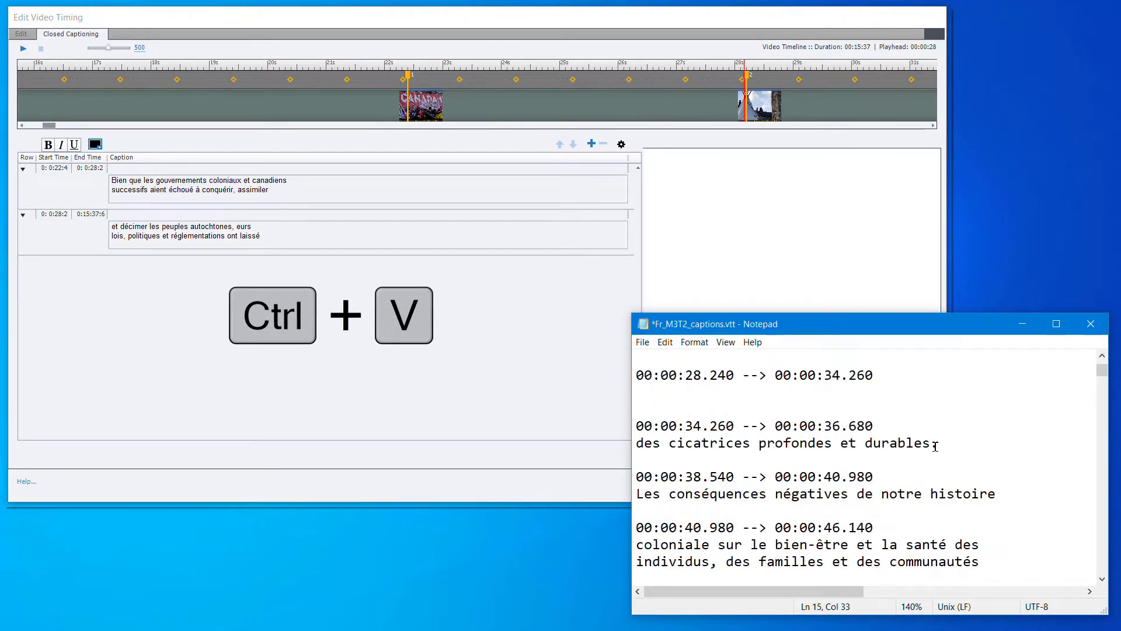
drag(938, 443, 629, 447)
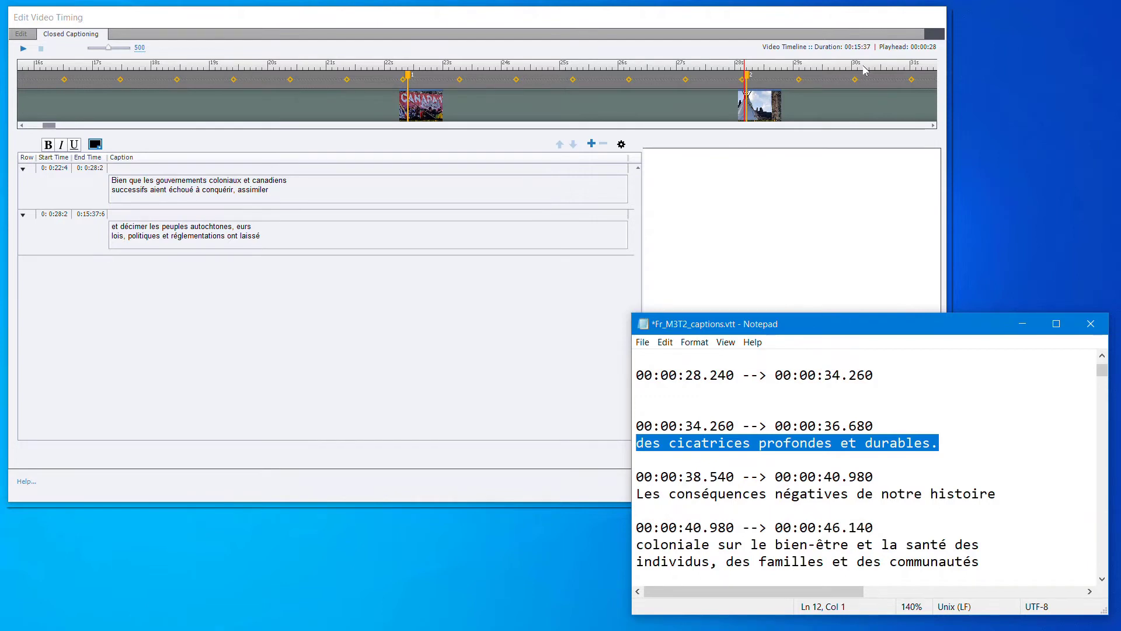
click(870, 125)
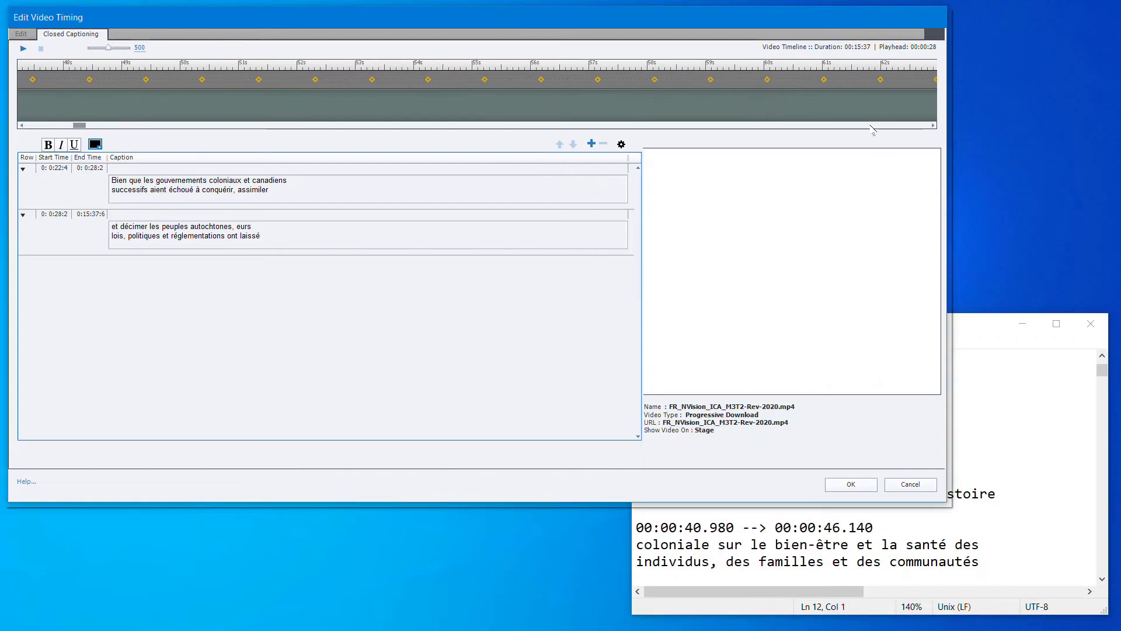
click(870, 125)
click(870, 125)
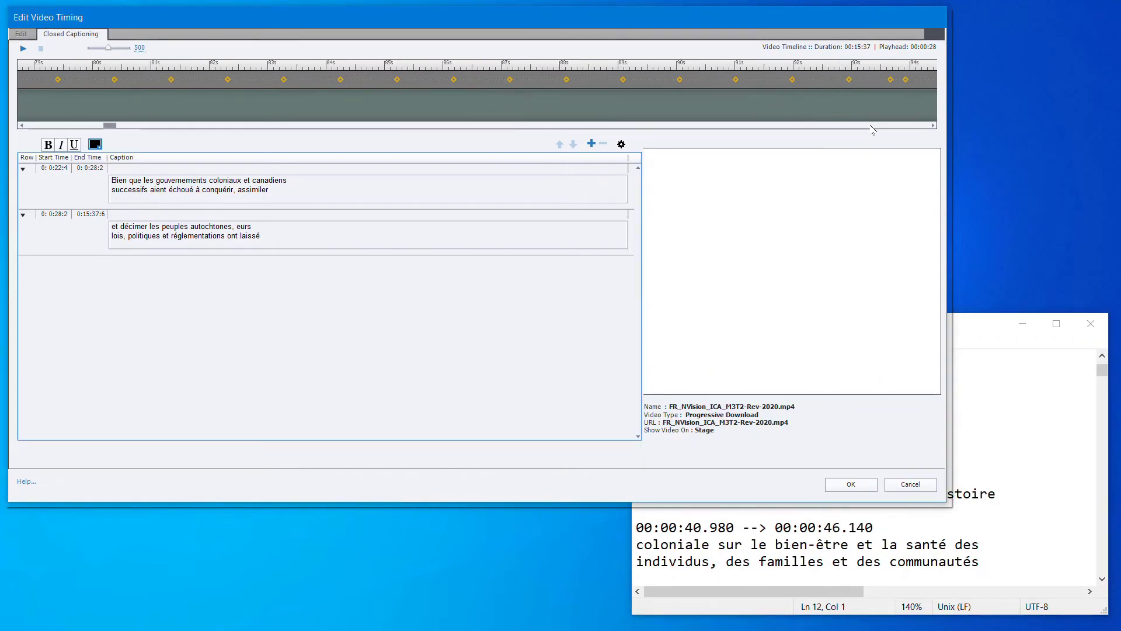
click(871, 126)
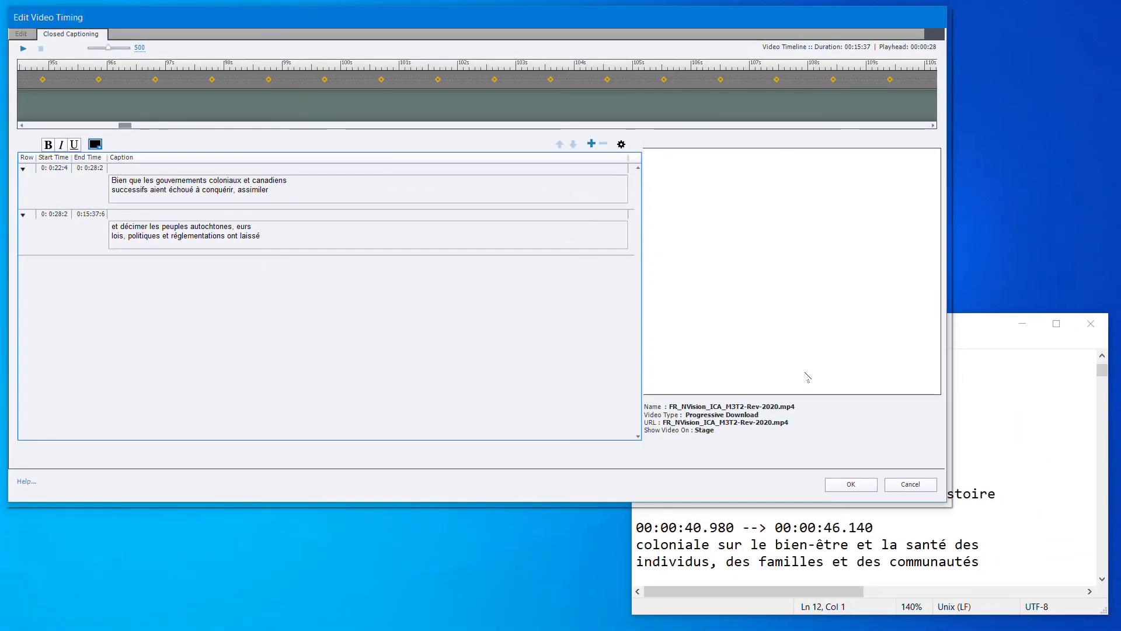
click(873, 561)
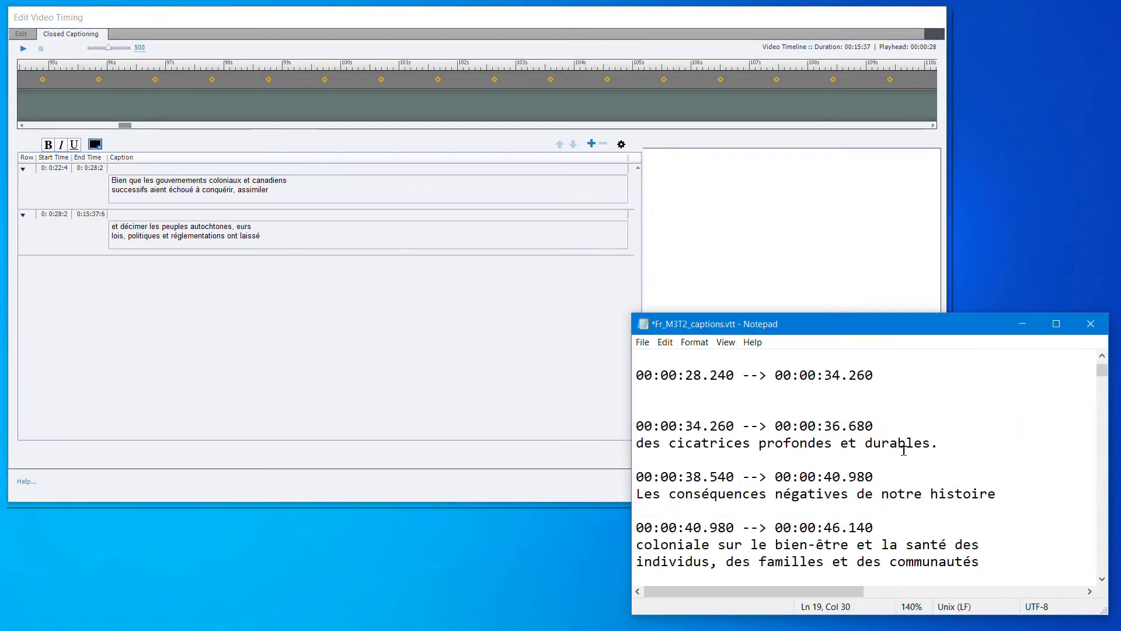
drag(954, 442, 625, 439)
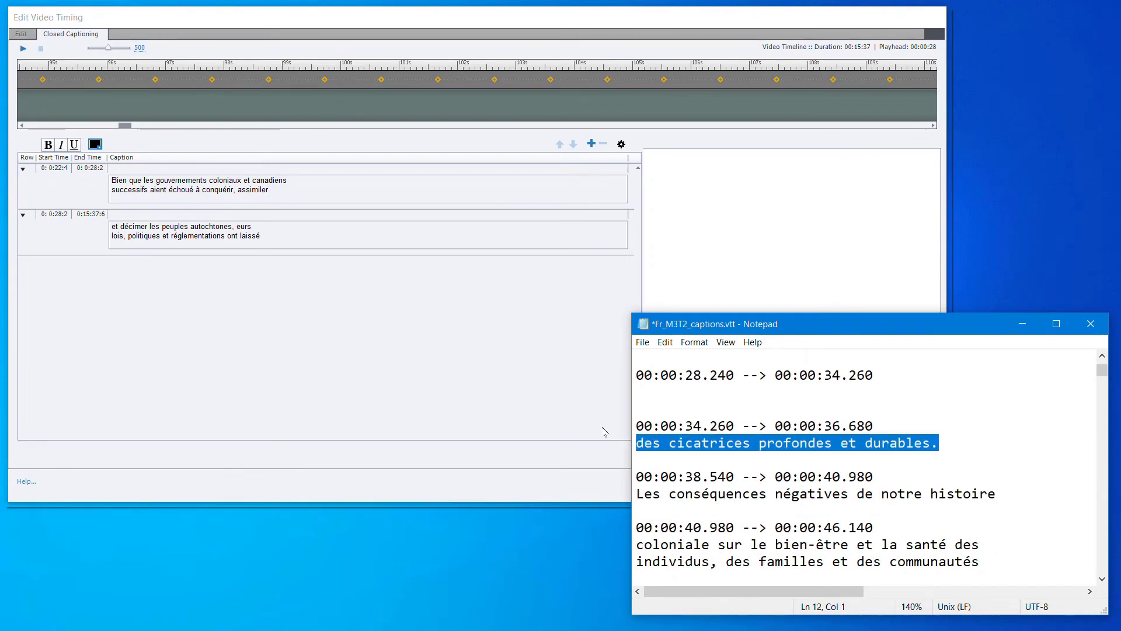
key(ctrl+x)
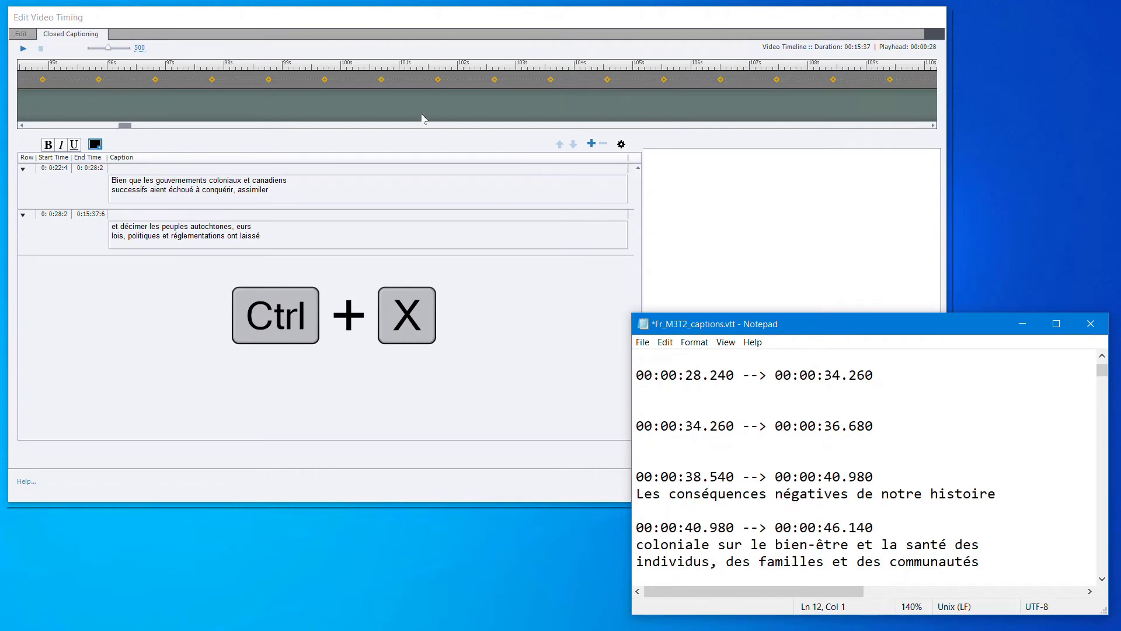
Add a closed caption at 34.3 seconds, paste the cut text "des cicatrices profondes et durables." into it, and accept the video timing changes
click(93, 127)
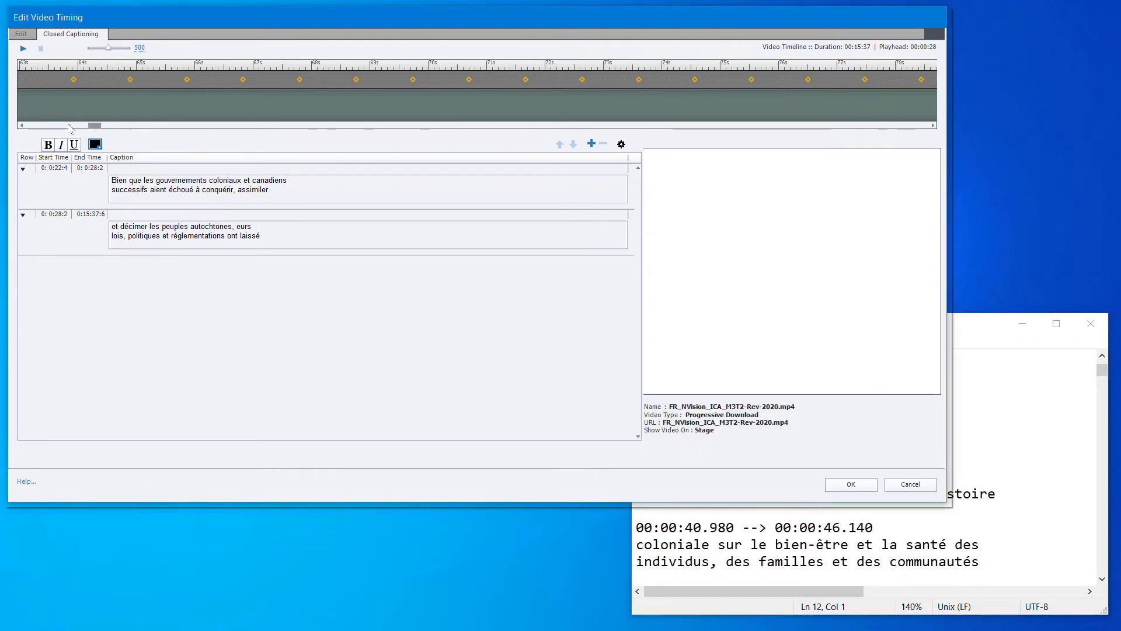
click(68, 126)
click(68, 125)
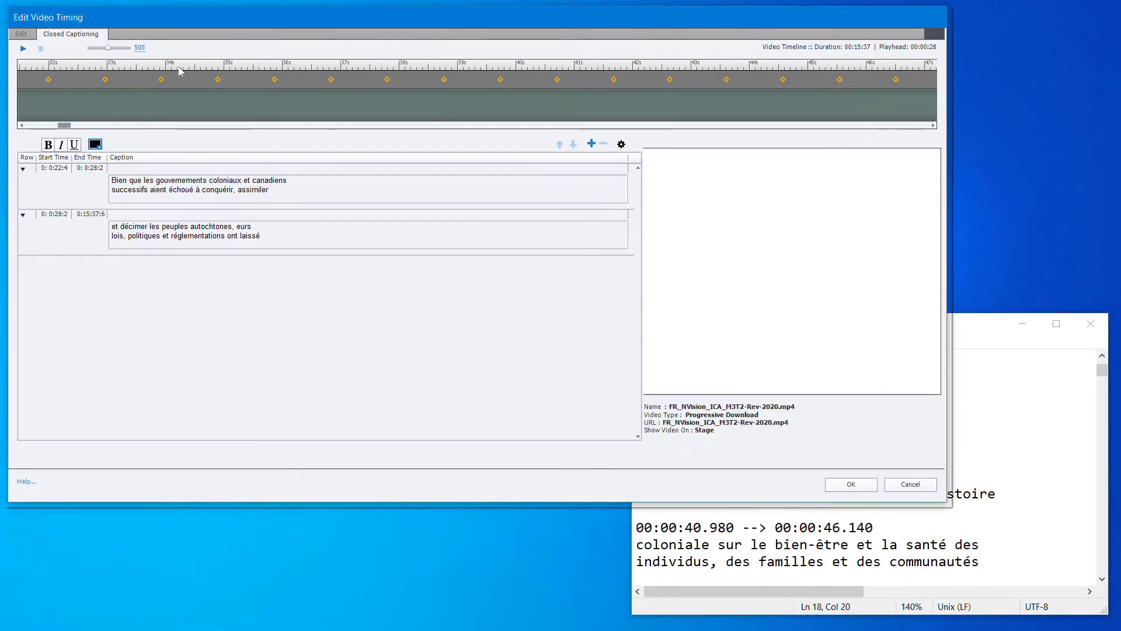
click(185, 95)
click(592, 143)
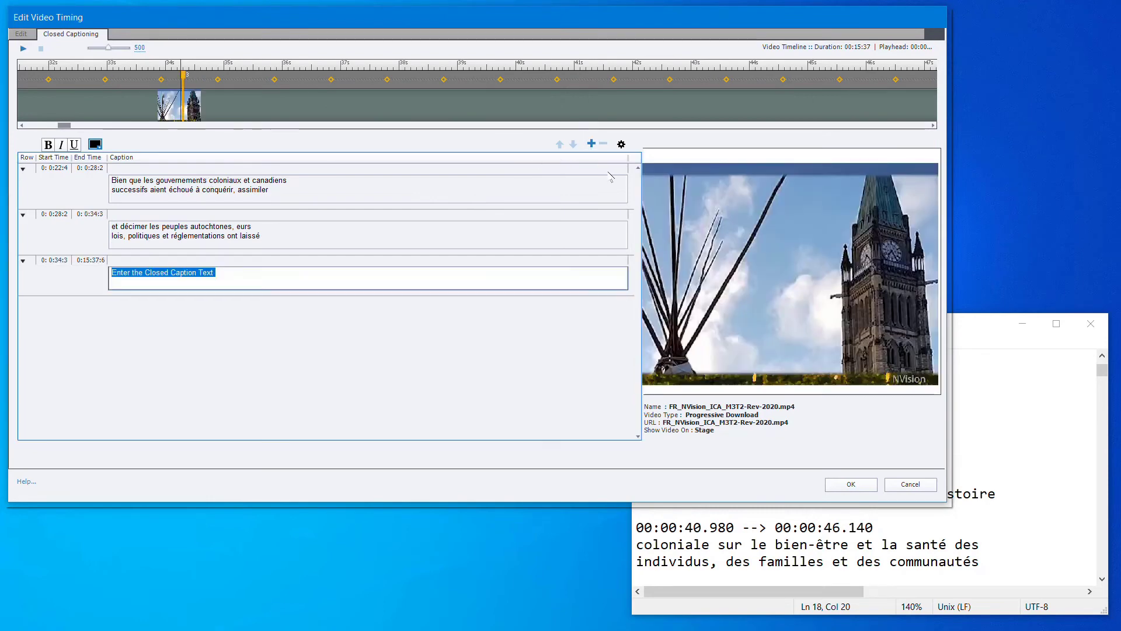
key(ctrl+v)
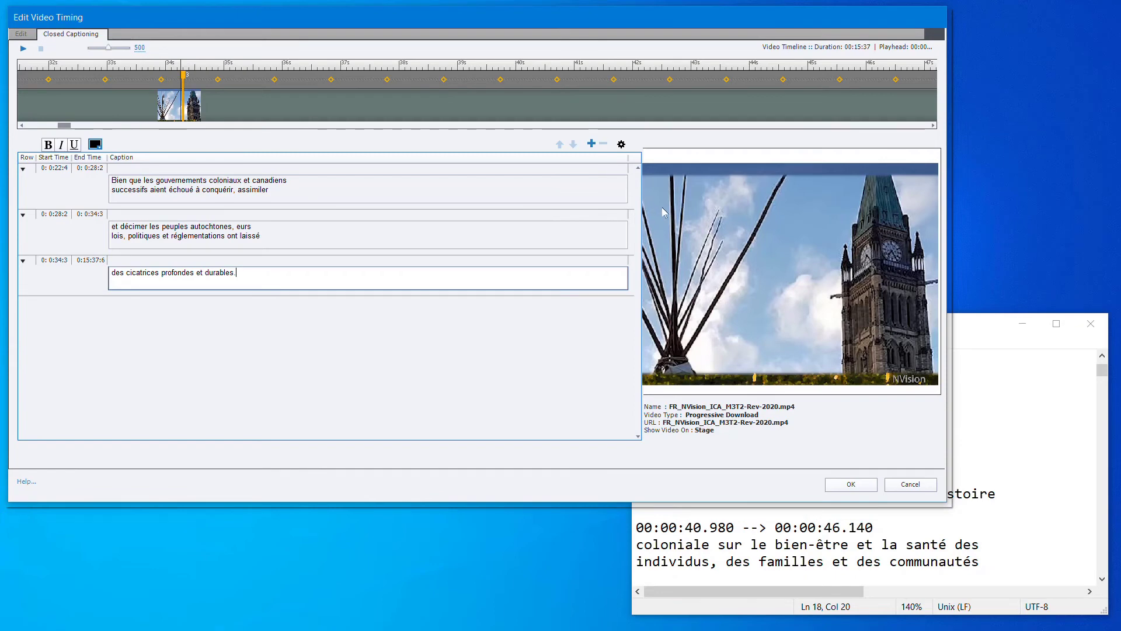
click(856, 482)
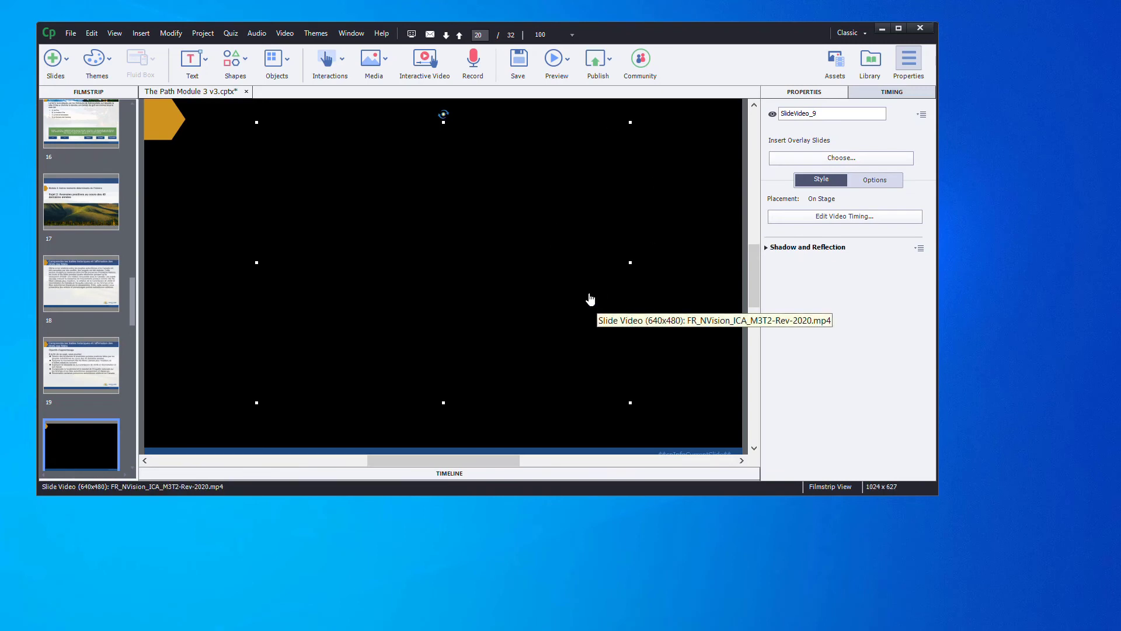
Import the first library video onto slide 20, agreeing to lose the existing closed captions
click(870, 59)
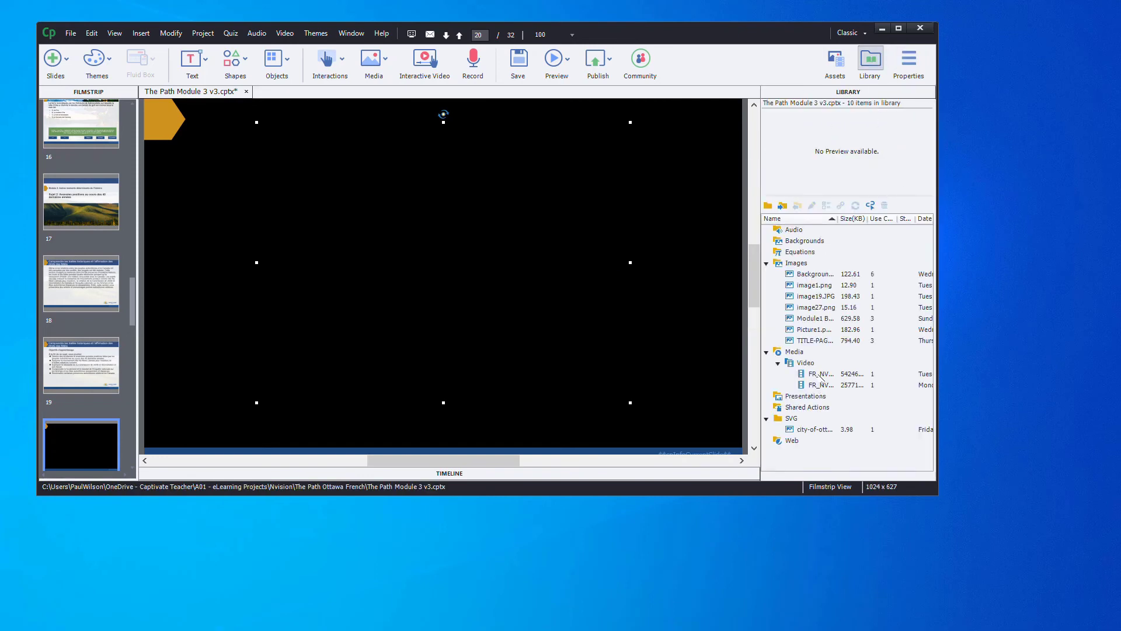
drag(822, 377, 561, 281)
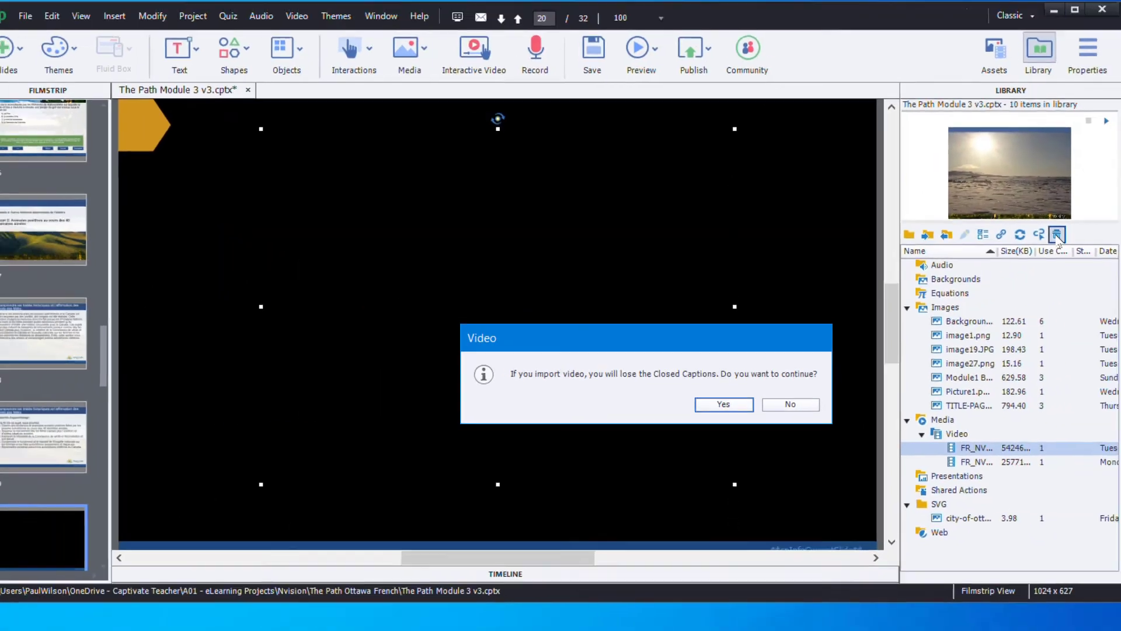
key(Return)
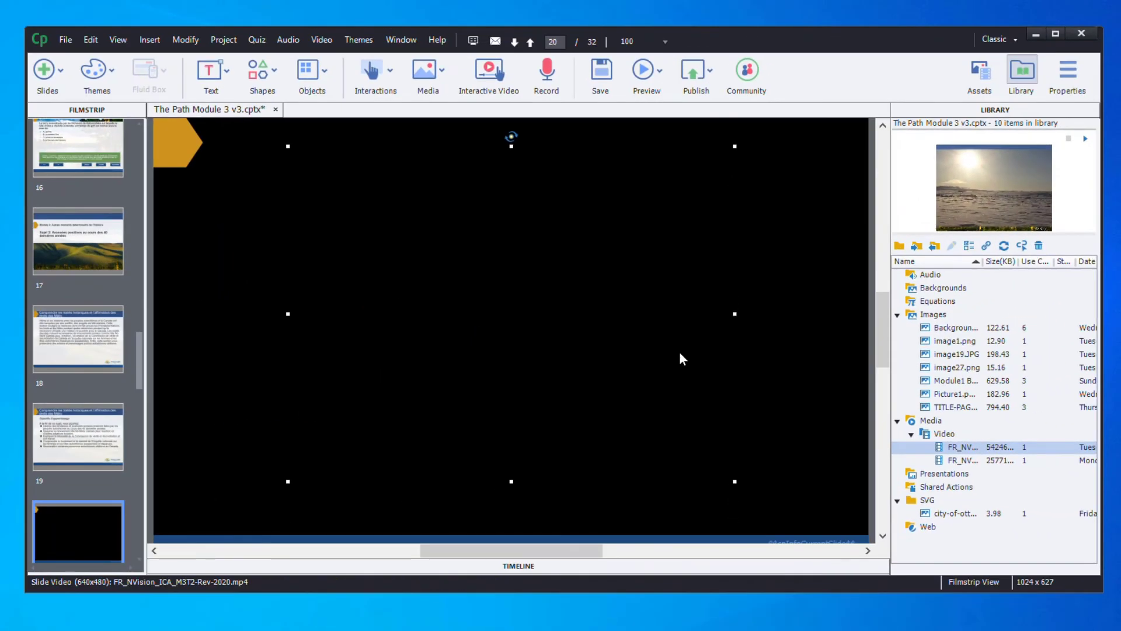